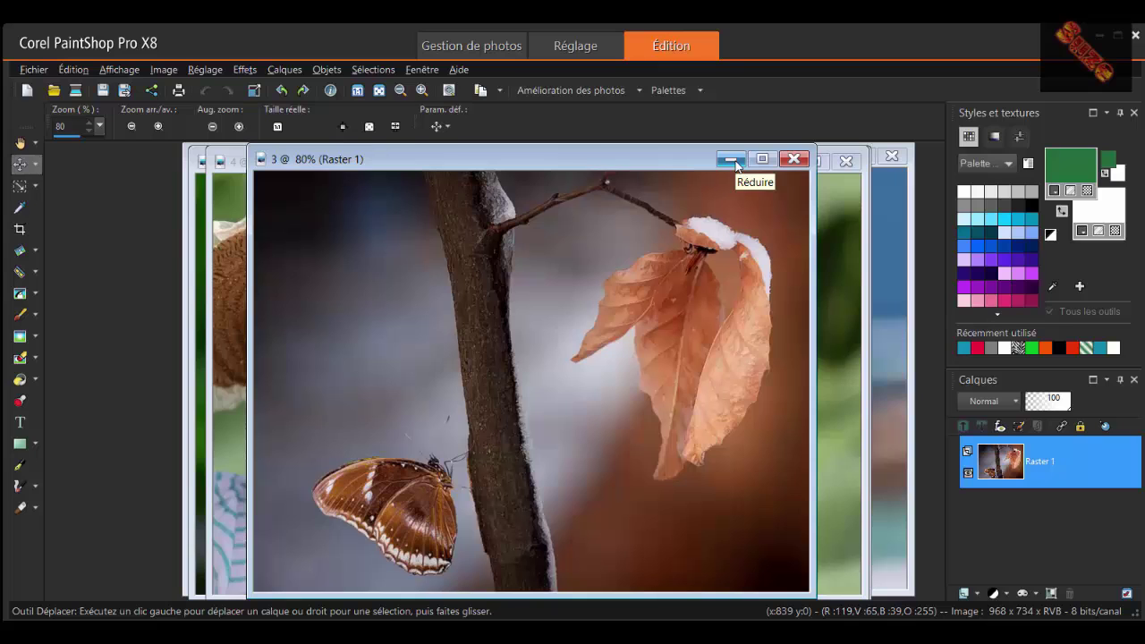
- Minimize the open photos 3, 4 and 2 to bring the portrait of the woman into view
left_click(732, 161)
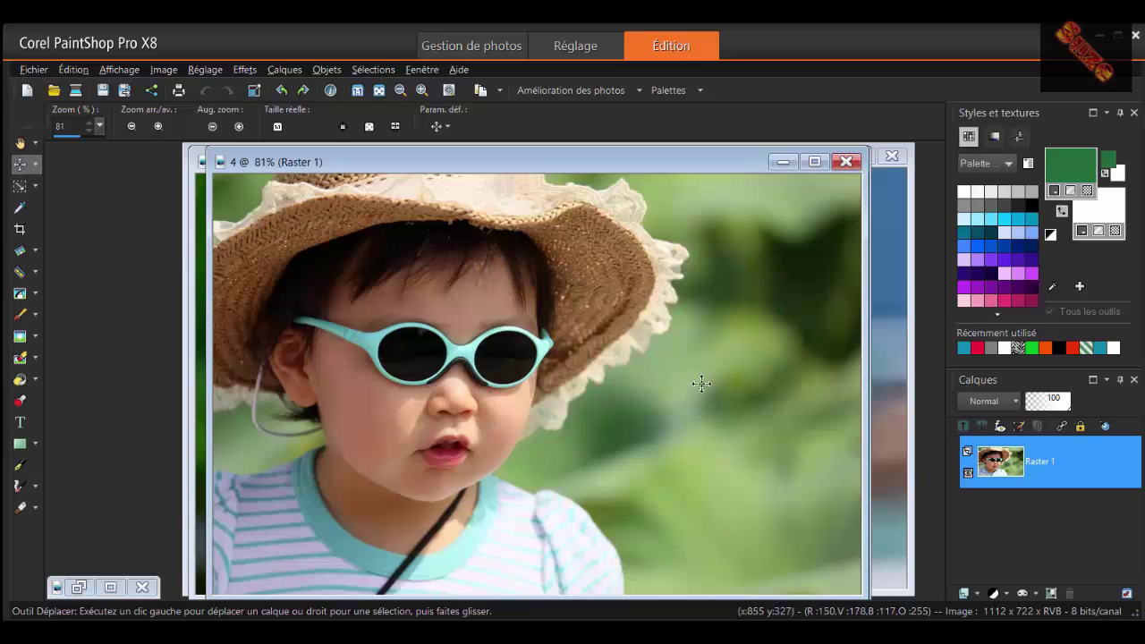
left_click(783, 162)
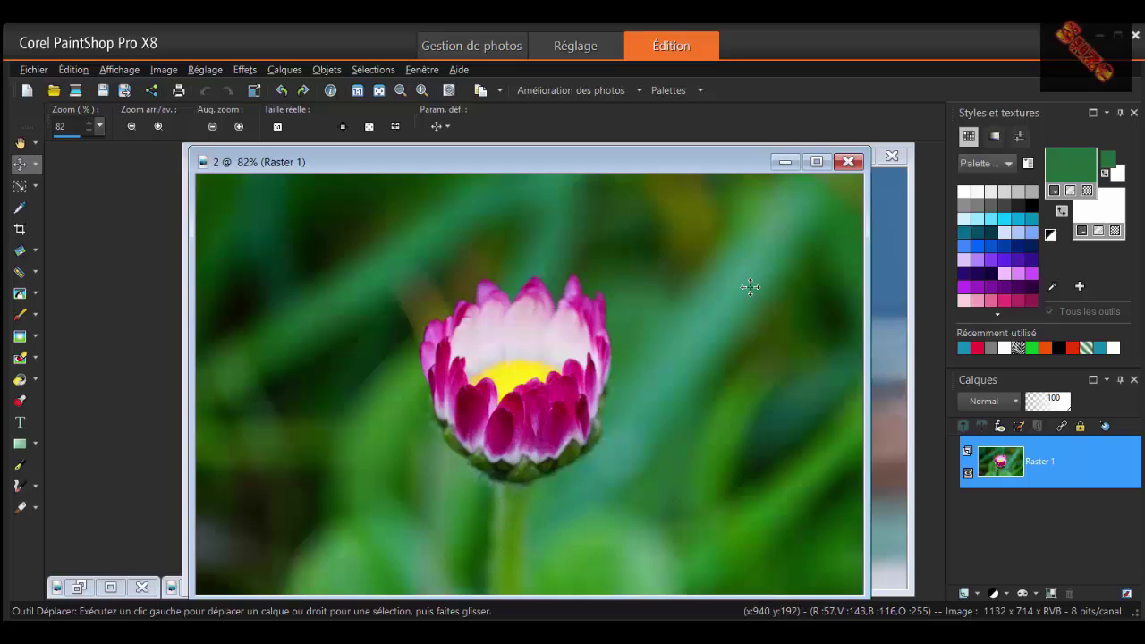
left_click_drag(550, 468, 537, 519)
left_click_drag(635, 265, 632, 208)
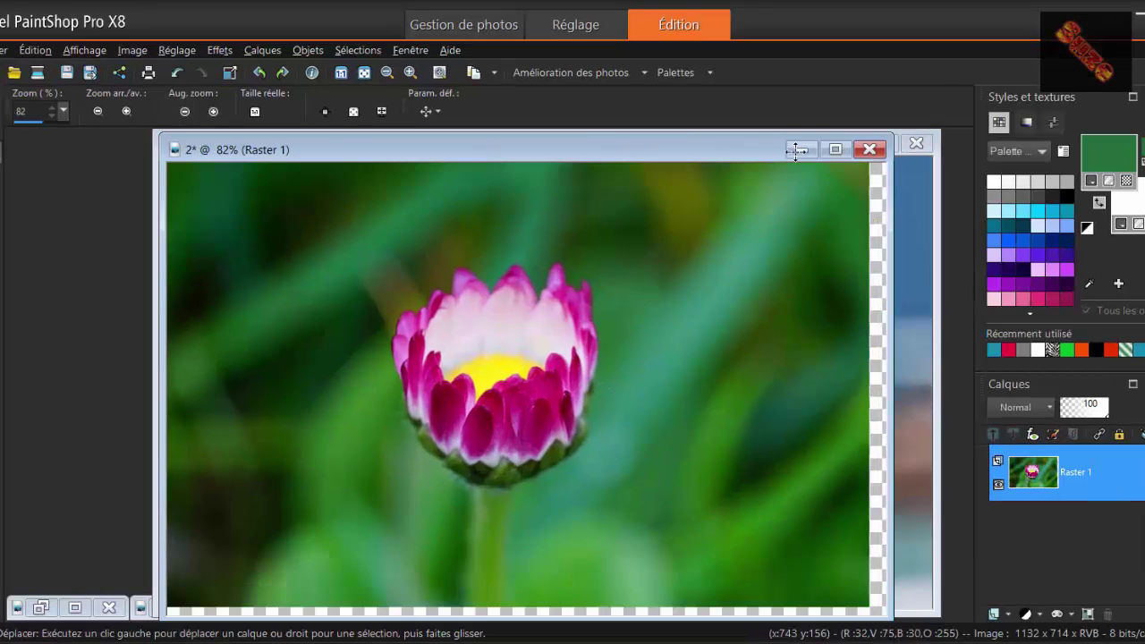
left_click(797, 149)
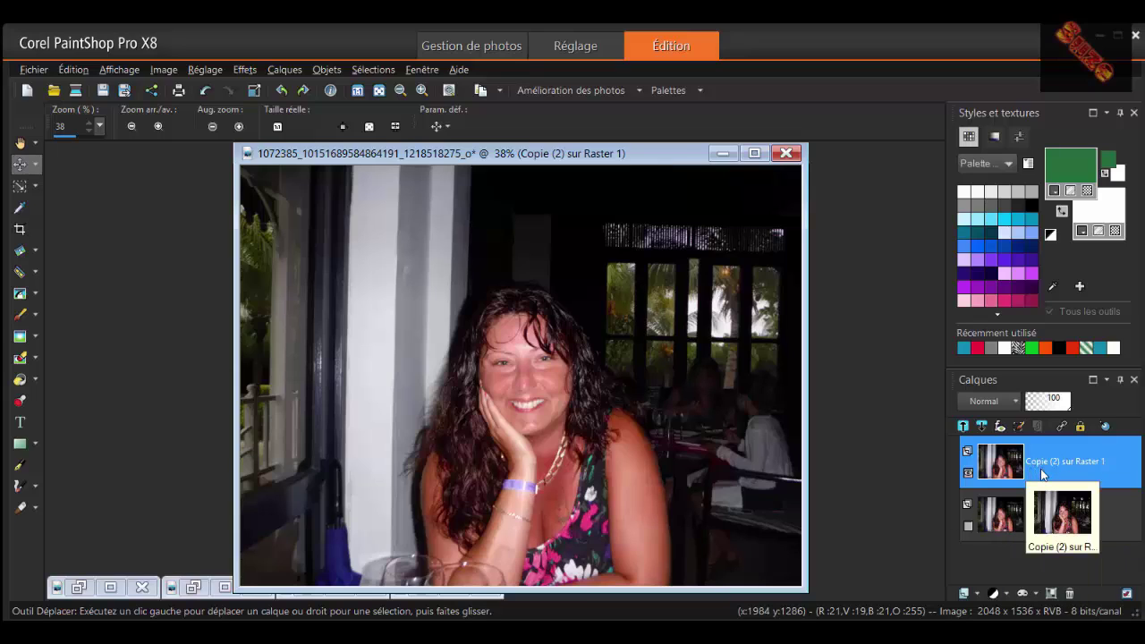
- Start the Depth of Field adjustment on the portrait's upper copy layer and choose the hexagonal aperture shape
left_click(221, 70)
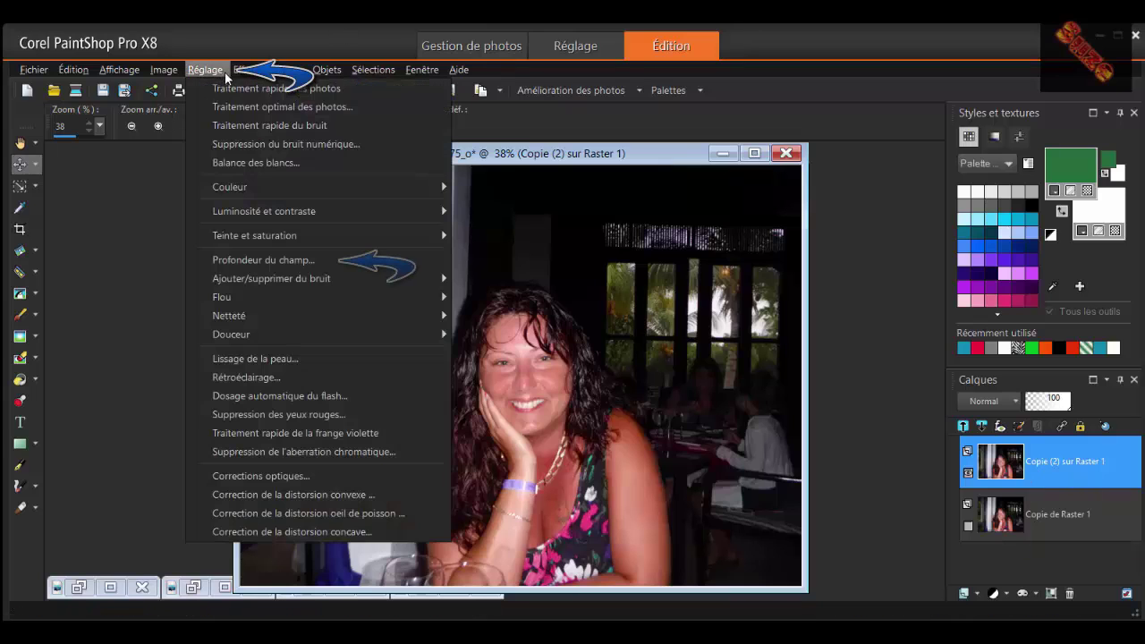
left_click(314, 258)
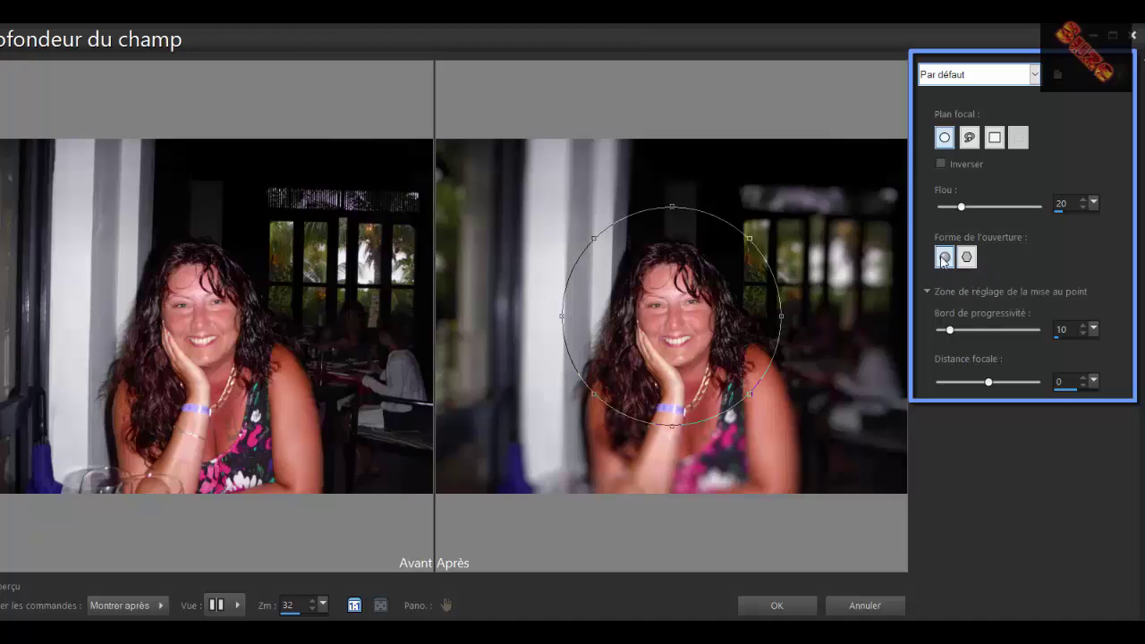
left_click(970, 258)
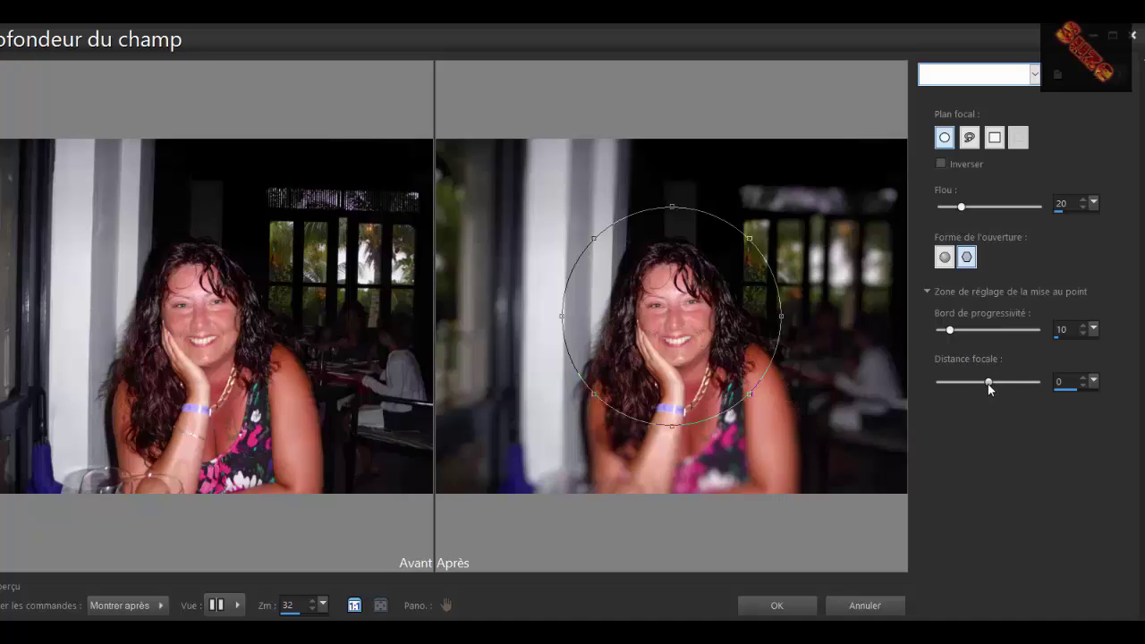
- Try a focal distance of 59 and reset it to 0
left_click_drag(989, 384, 1016, 384)
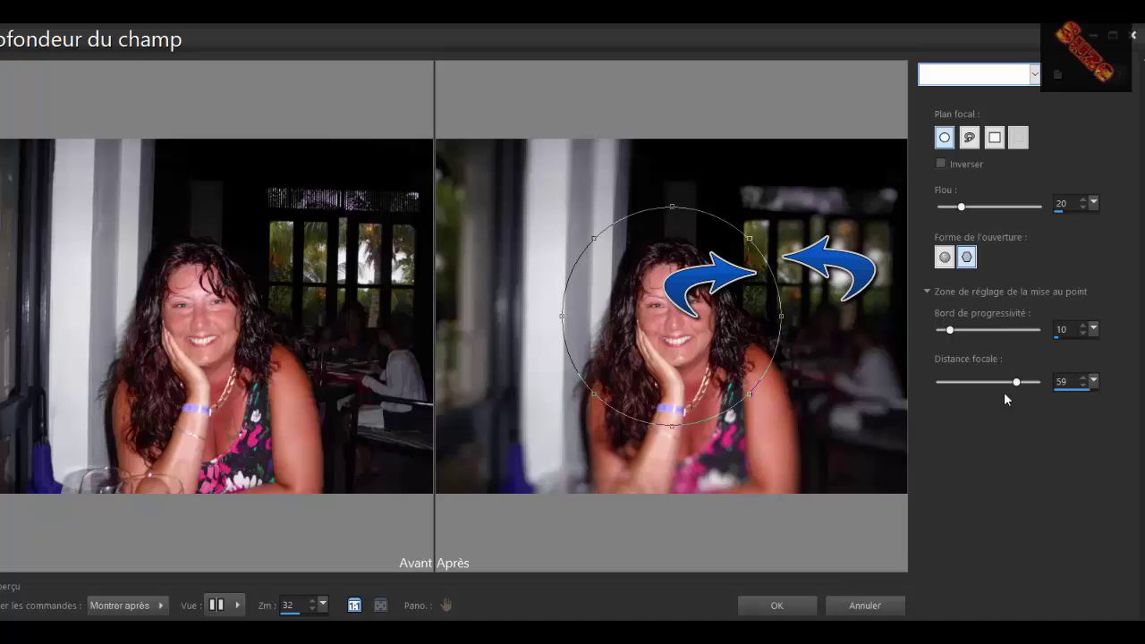
double_click(1061, 381)
type("0")
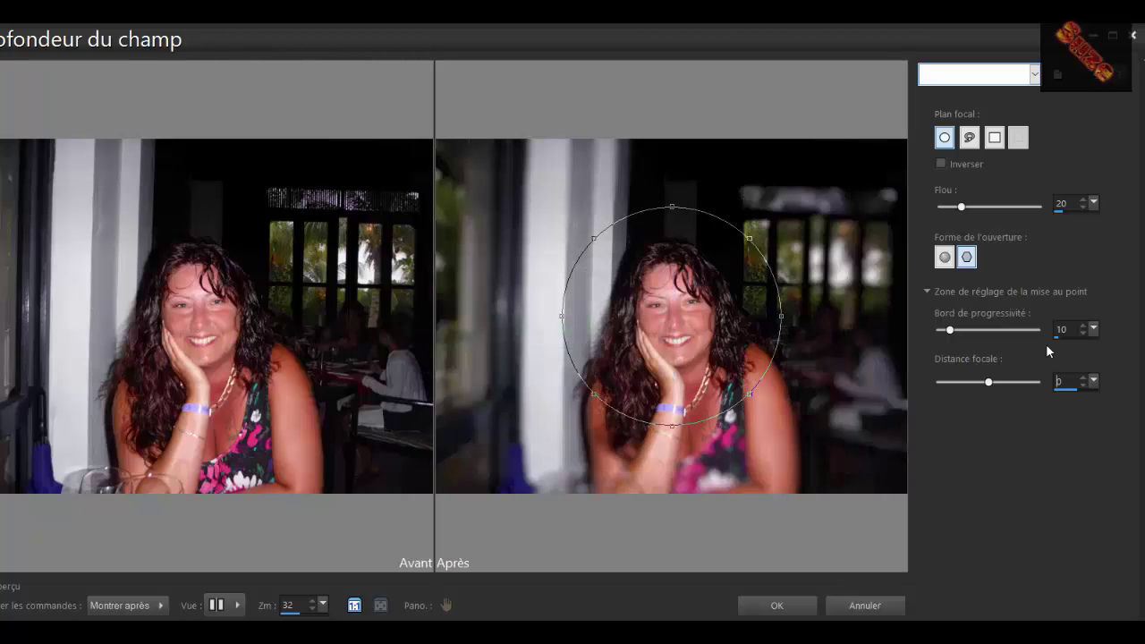
- Try a rectangular focus area enclosing the woman from her hair down to the photo's lower edge
left_click(995, 138)
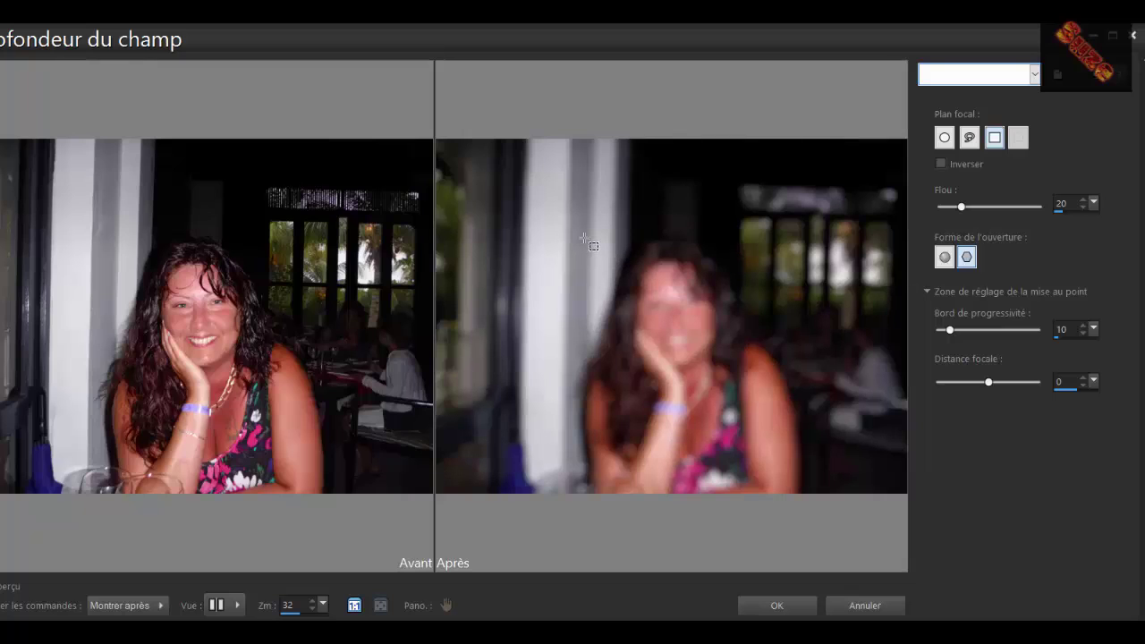
left_click_drag(584, 238, 785, 511)
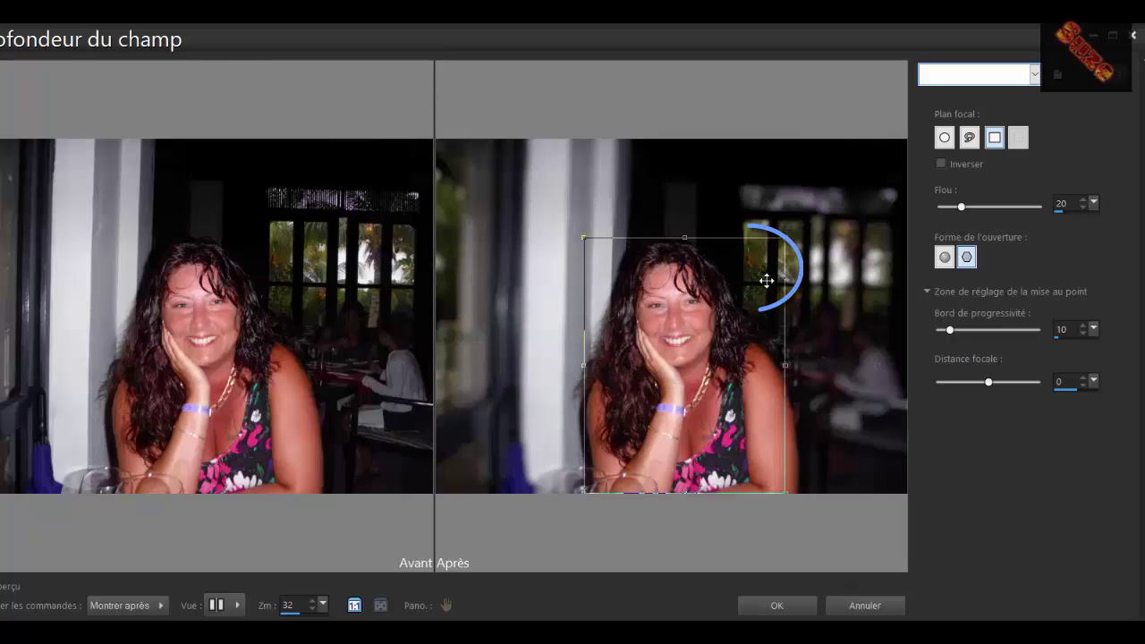
- Trace a freehand focus area around the woman's outline and set the blur intensity to 45
left_click(970, 138)
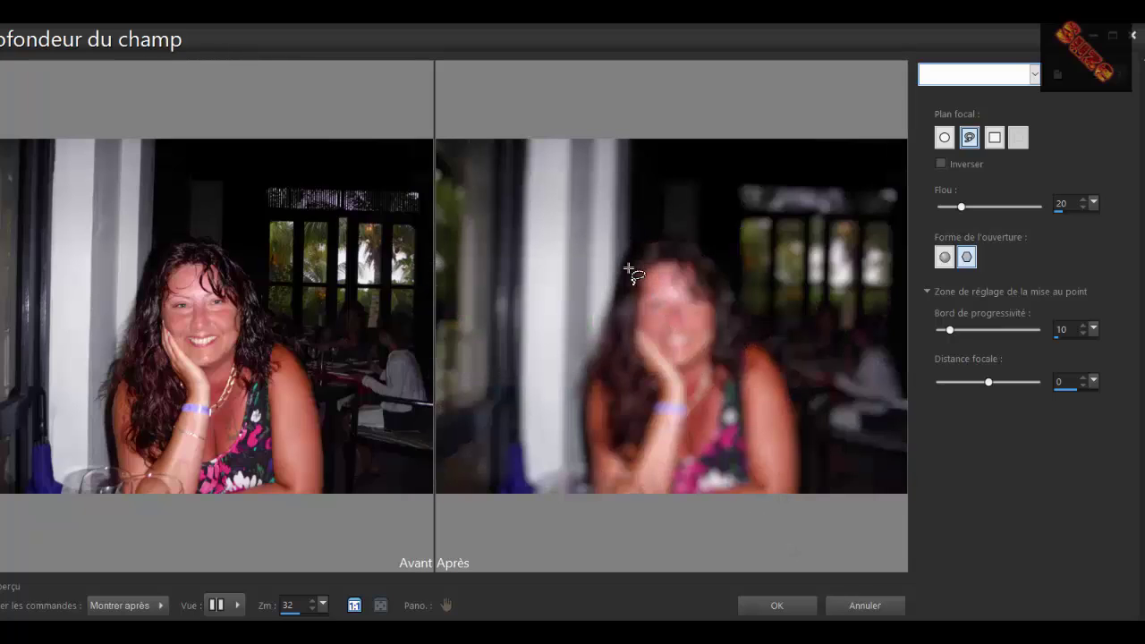
mouse_move(627, 264)
left_mouse_down()
mouse_move(626, 304)
mouse_move(583, 361)
mouse_move(577, 416)
mouse_move(590, 485)
mouse_move(657, 506)
mouse_move(766, 507)
mouse_move(798, 495)
mouse_move(798, 404)
mouse_move(719, 251)
mouse_move(646, 241)
mouse_move(595, 354)
left_mouse_up()
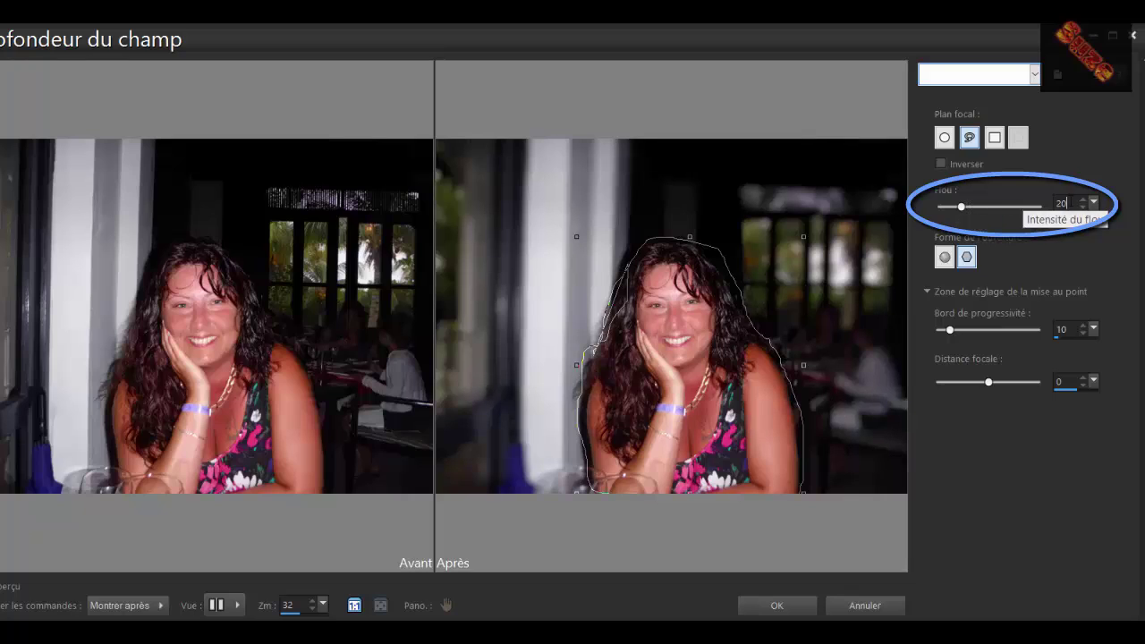
type("45")
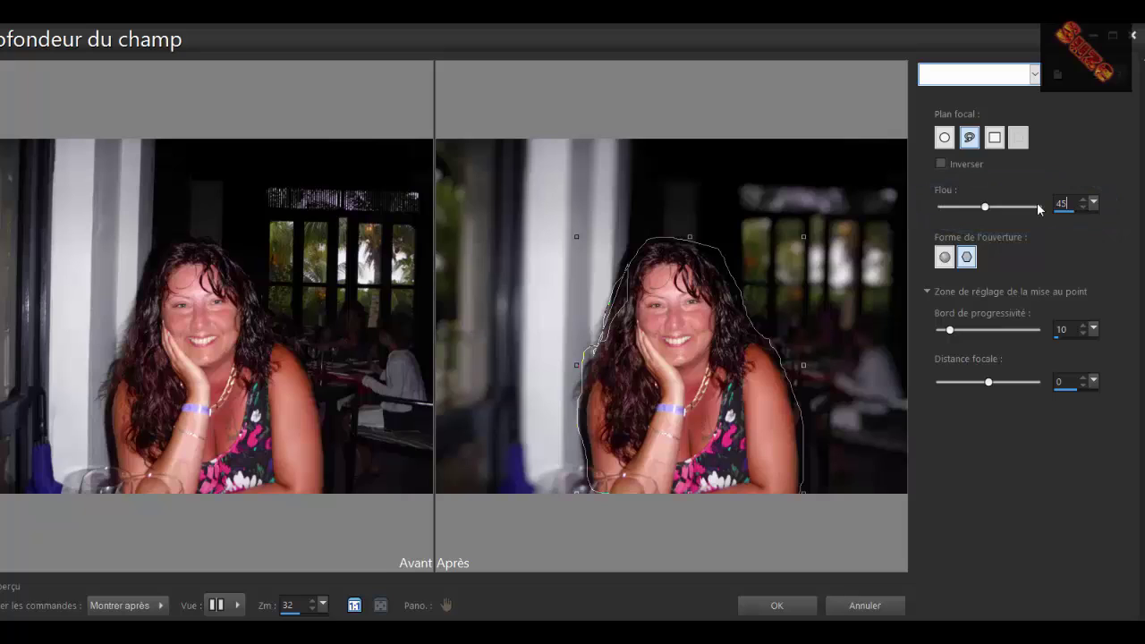
key("Return")
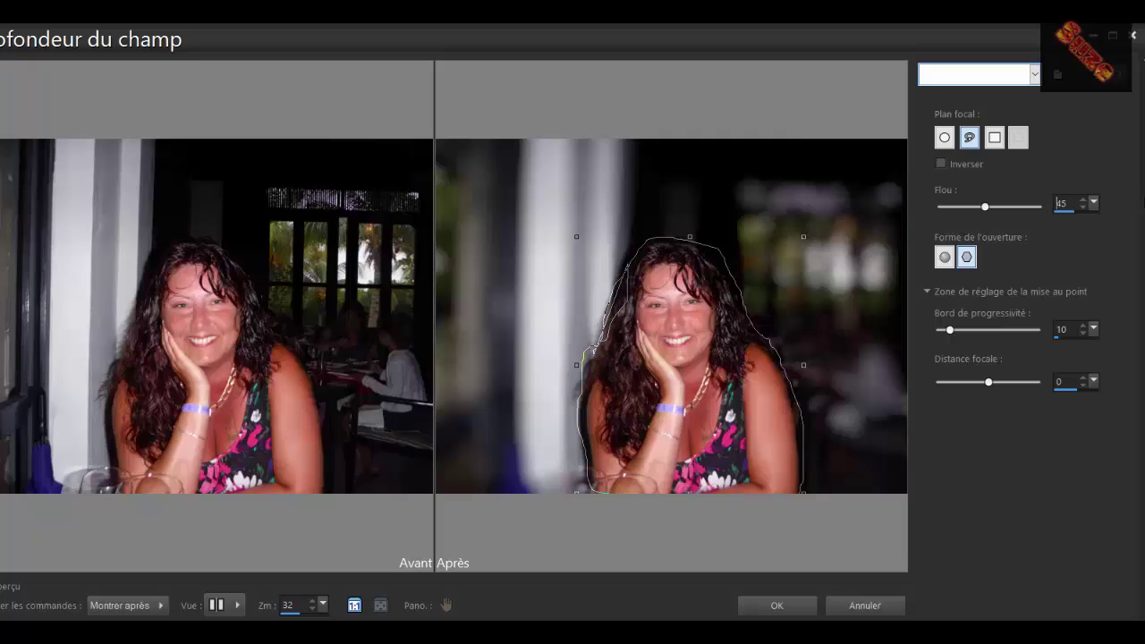
- Set the blur intensity to 55 and apply the Depth of Field effect to the layer
left_click(1069, 204)
key("BackSpace")
key("BackSpace")
type("55")
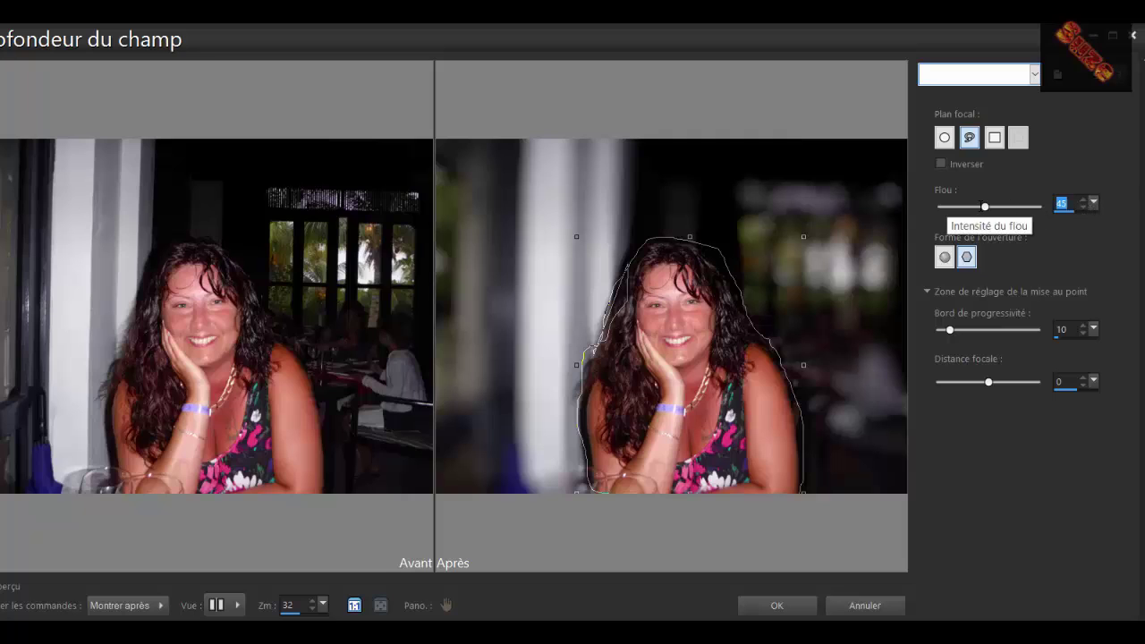
key("Return")
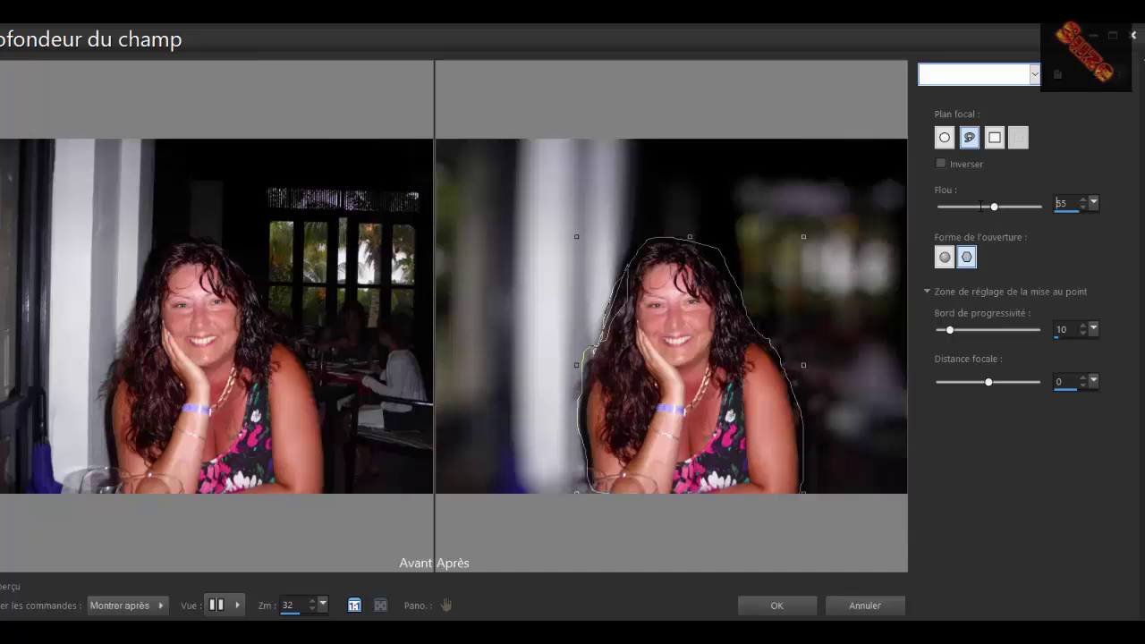
left_click(785, 607)
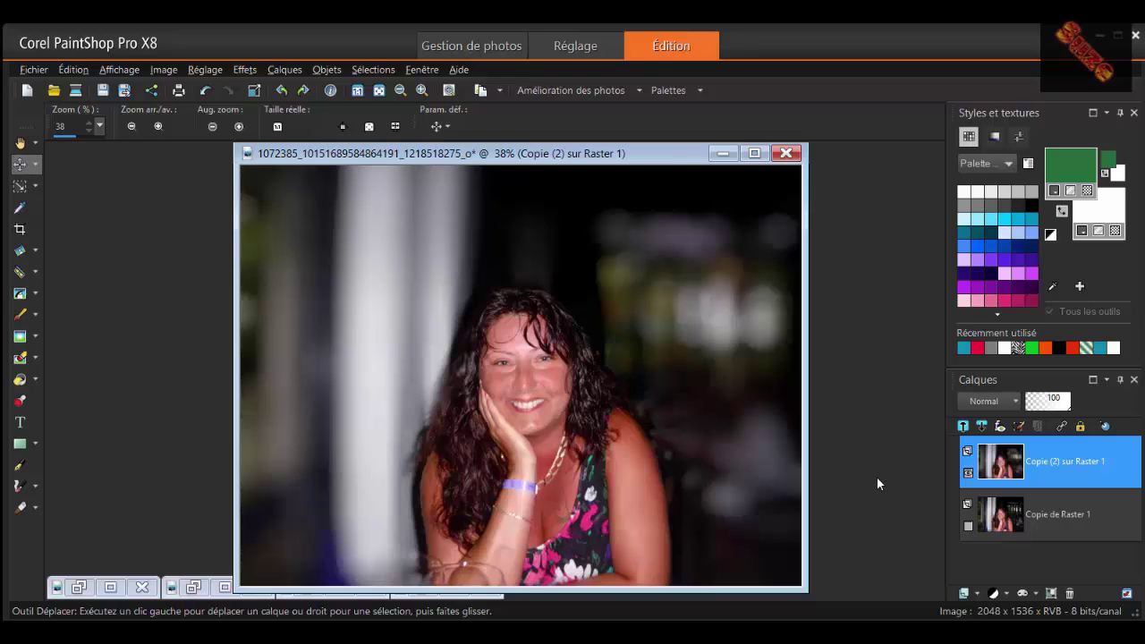
- Show the unblurred lower layer and toggle the blurred layer's visibility to compare the portrait before and after
left_click(967, 474)
left_click(967, 474)
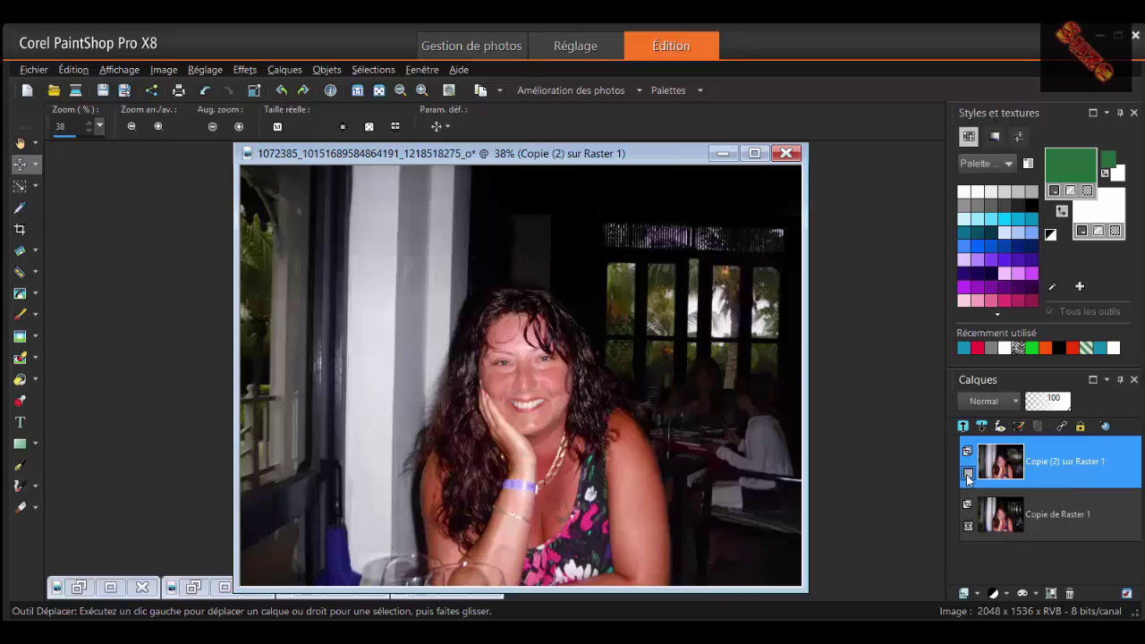
left_click(966, 473)
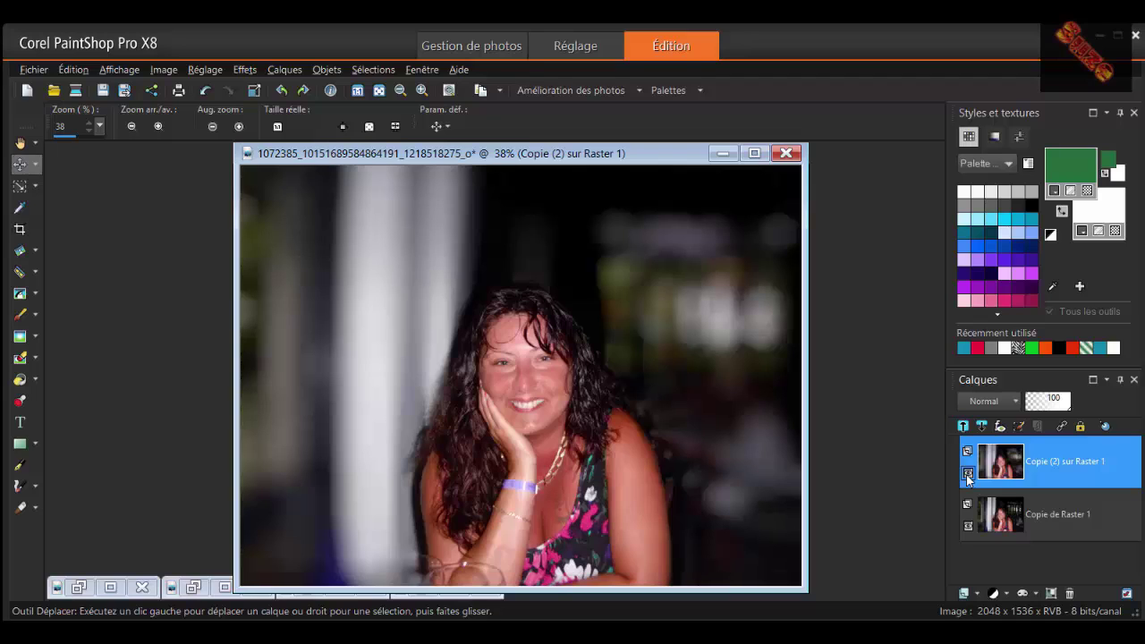
left_click(966, 476)
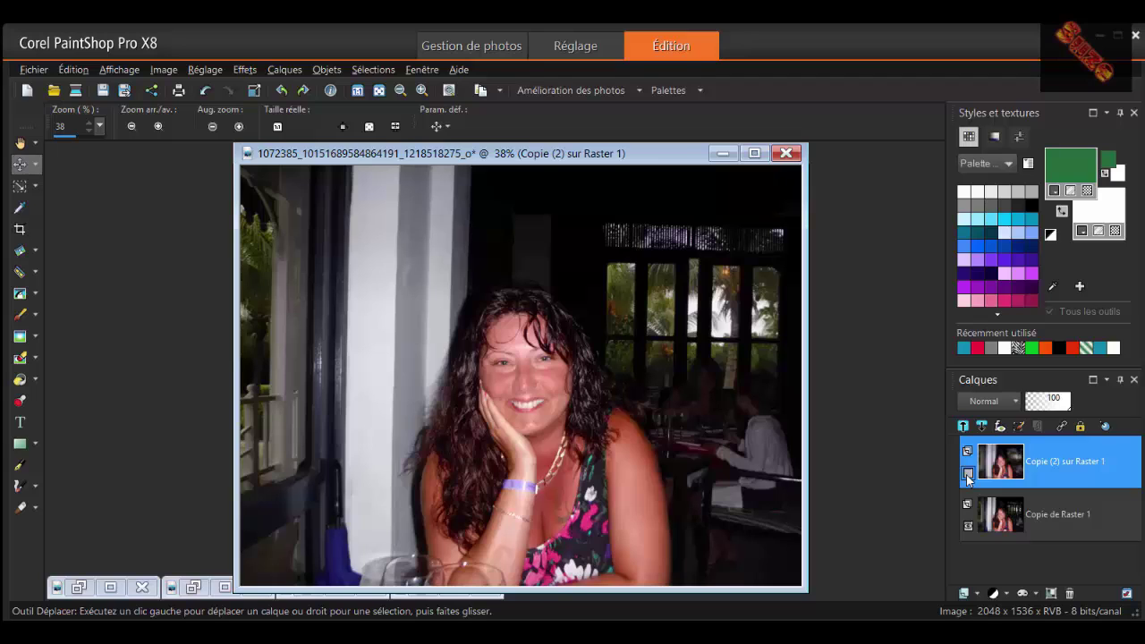
left_click(967, 474)
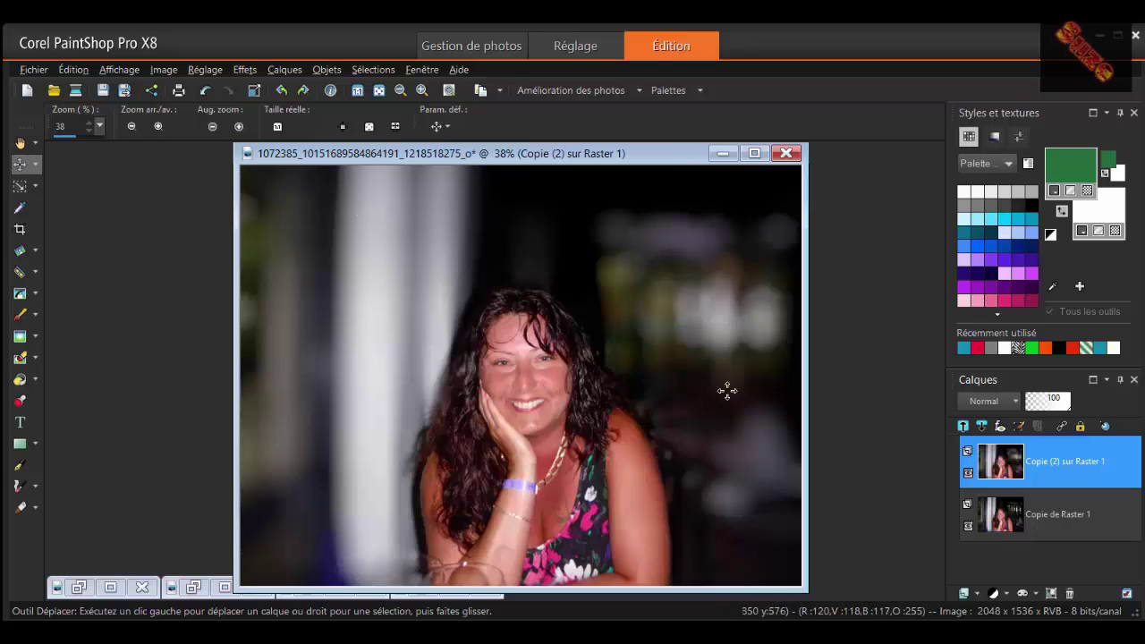
- Crop the portrait around the woman with a free-form frame of 21.764 by 18.083 inches
left_click(20, 230)
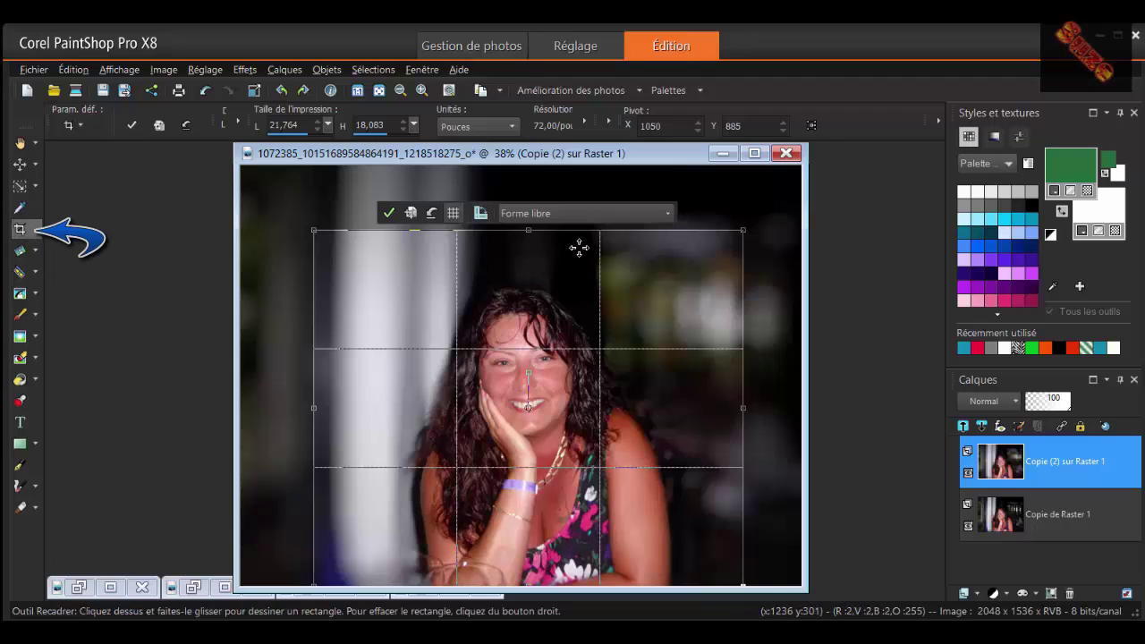
left_click(131, 125)
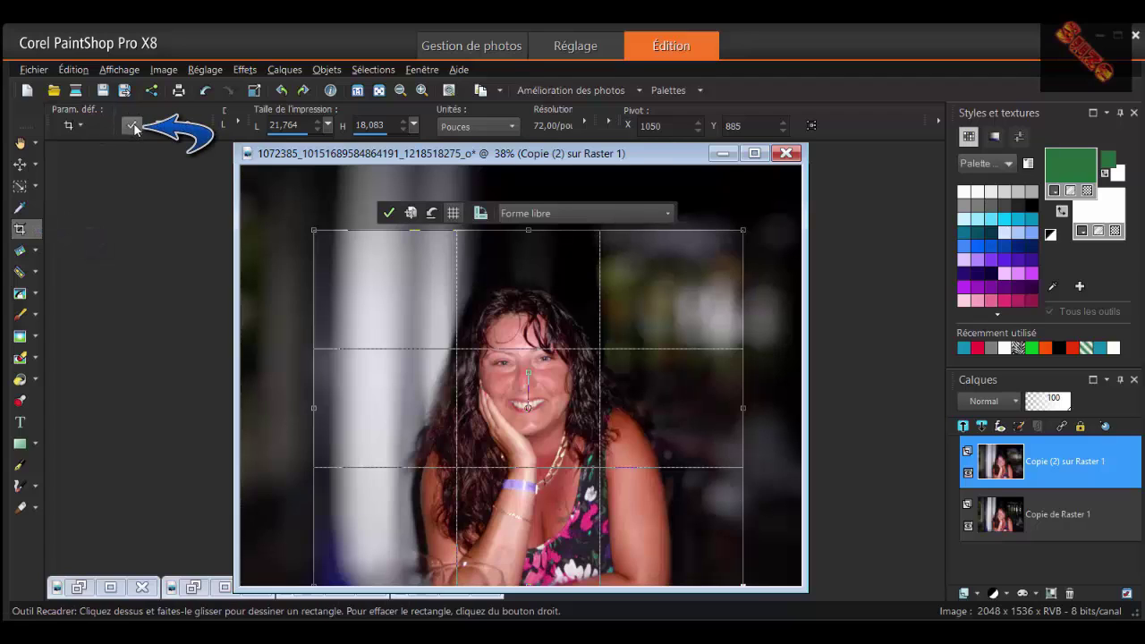
left_click(132, 125)
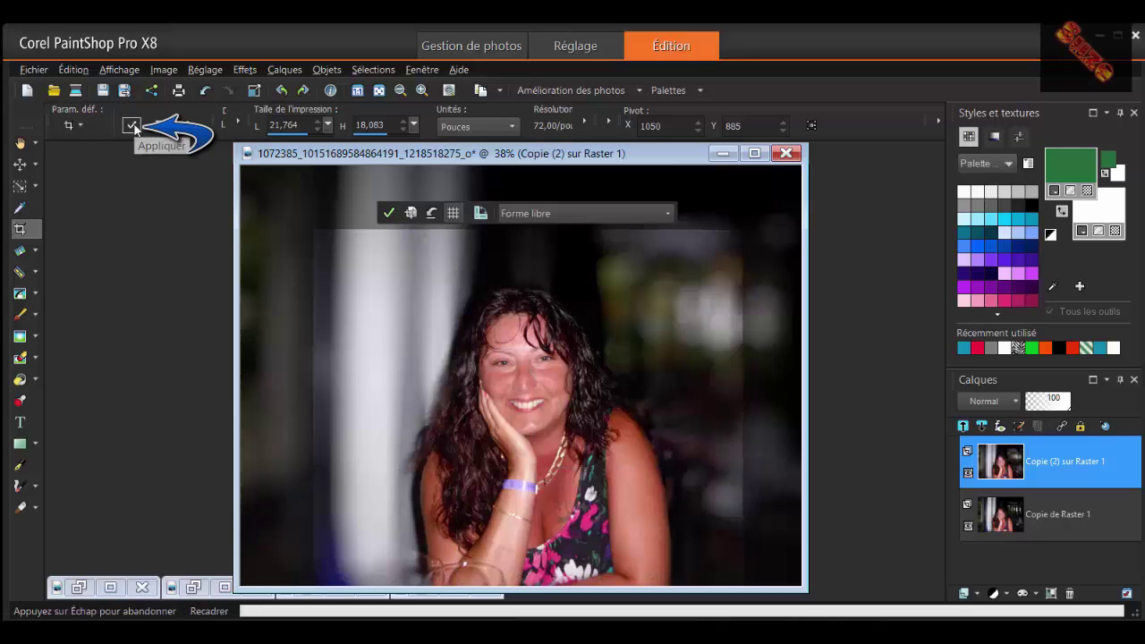